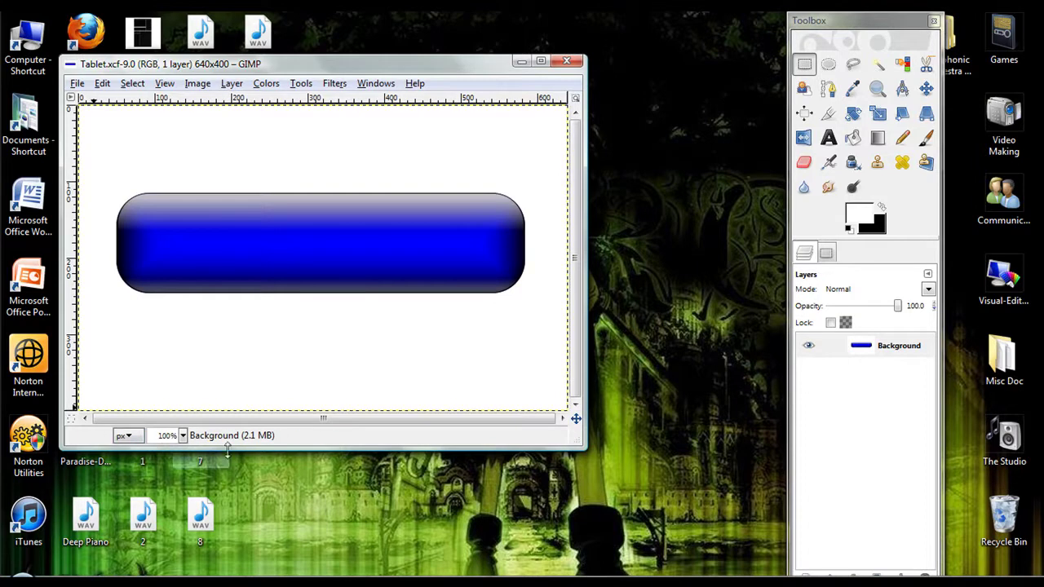
Add the text 'Your Text Here' on the blue button and center it across the middle.
left_click(829, 139)
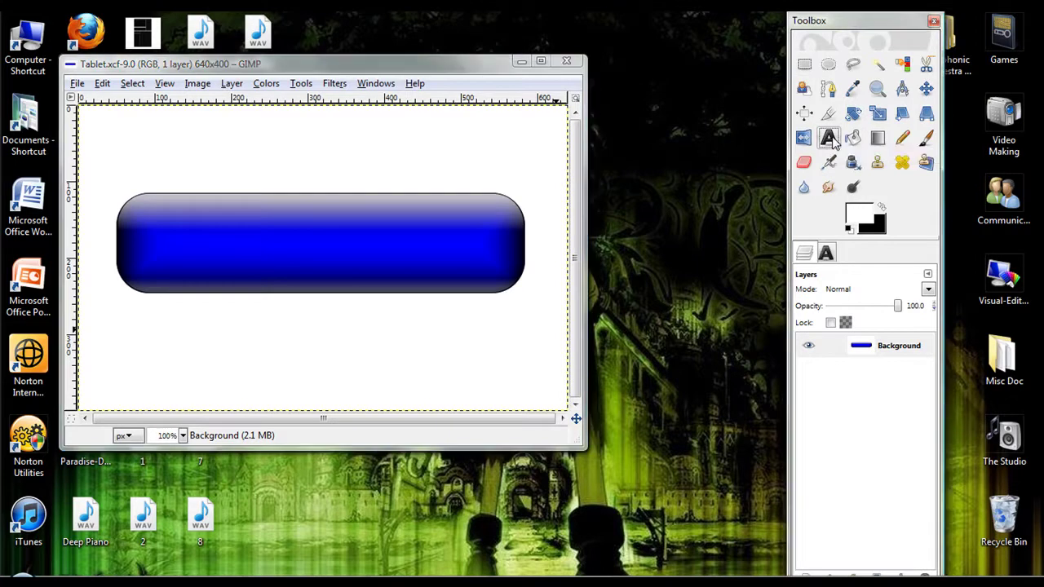
left_click(170, 221)
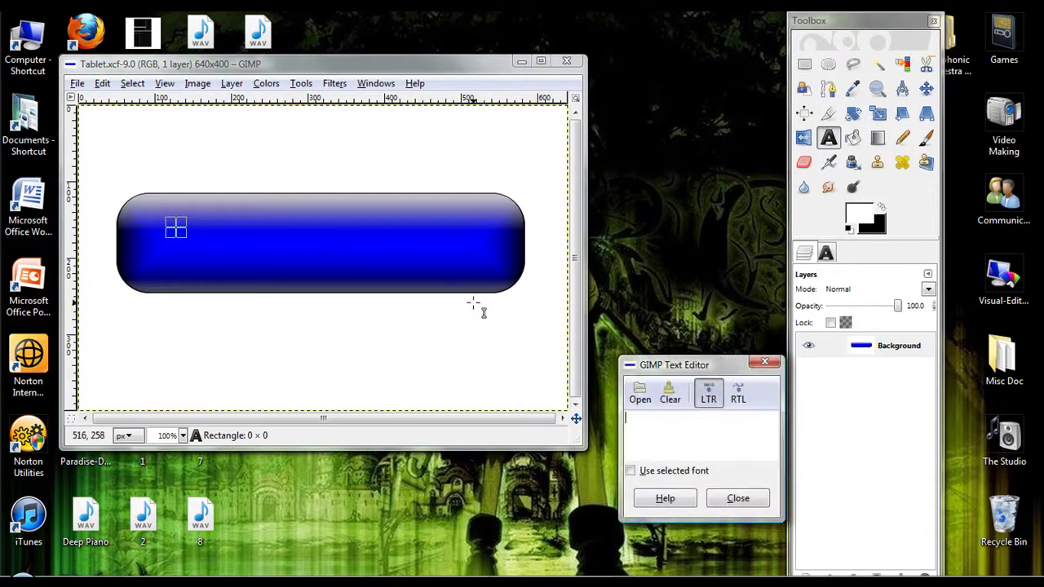
type("You")
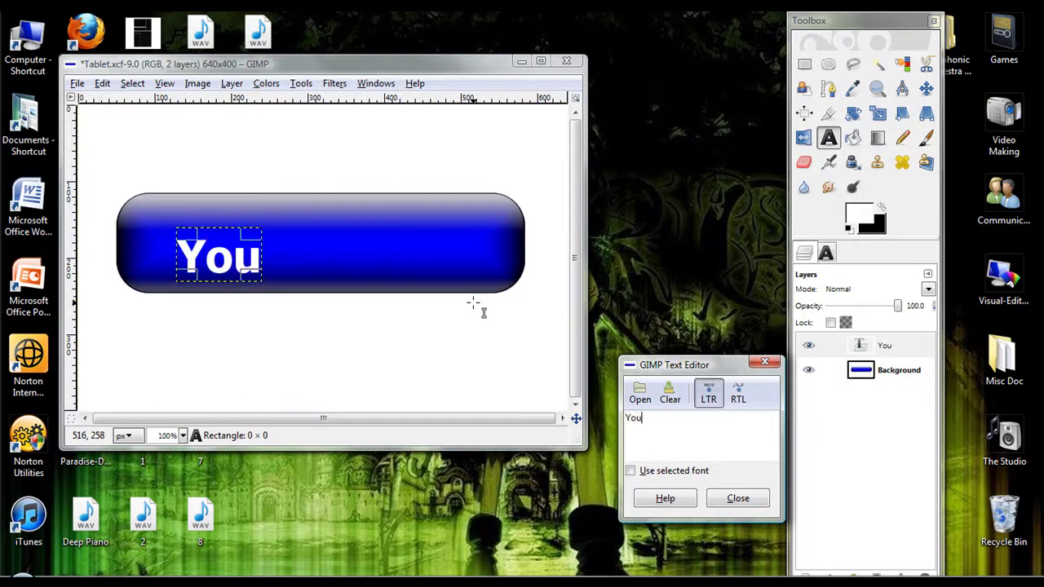
type("r Text Here")
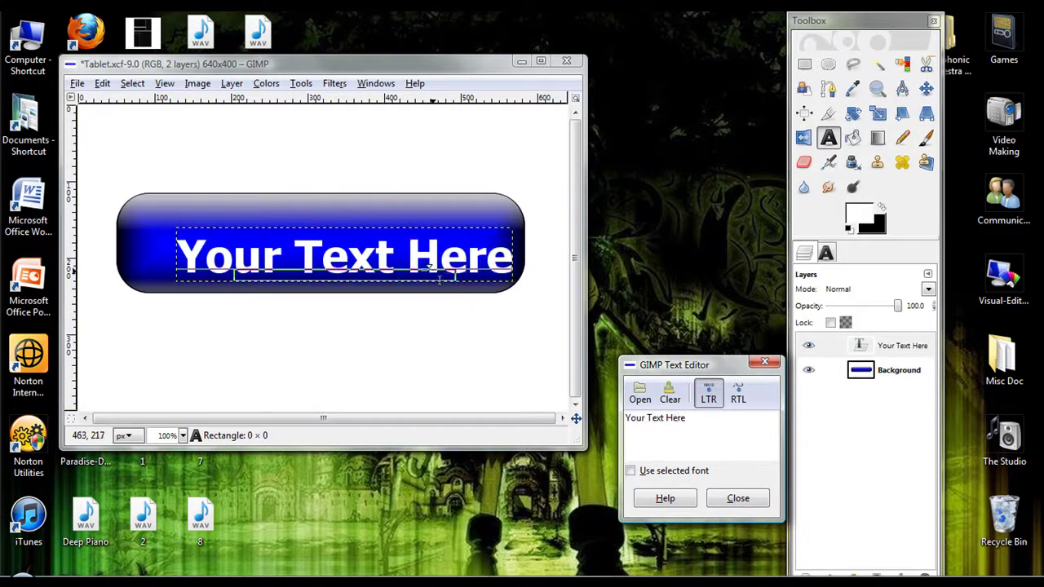
left_click_drag(411, 261, 390, 237)
Try a wider letter spacing in the text options, then reset it to 0.0.
left_click(826, 253)
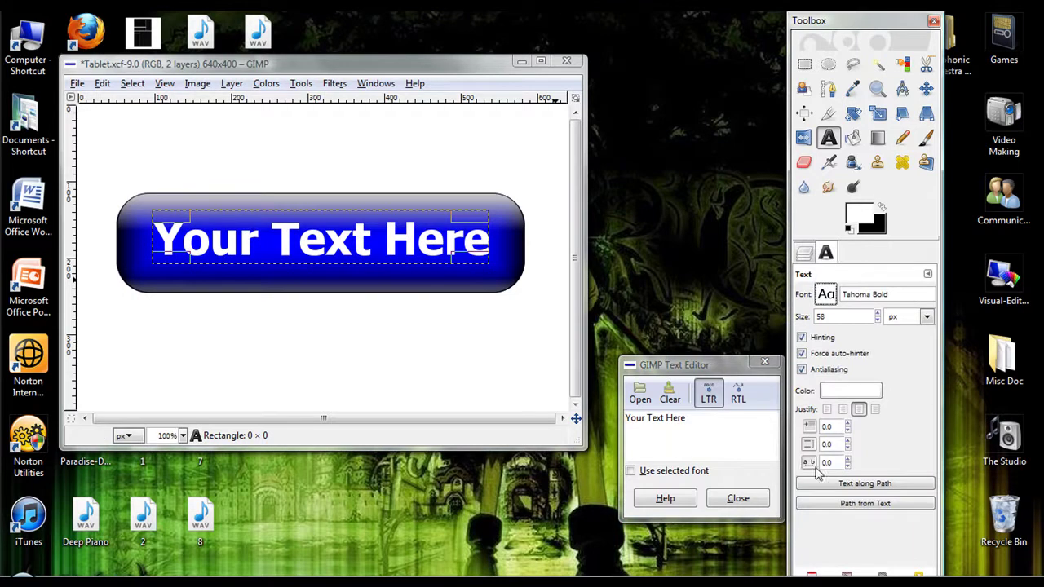
left_click(849, 460)
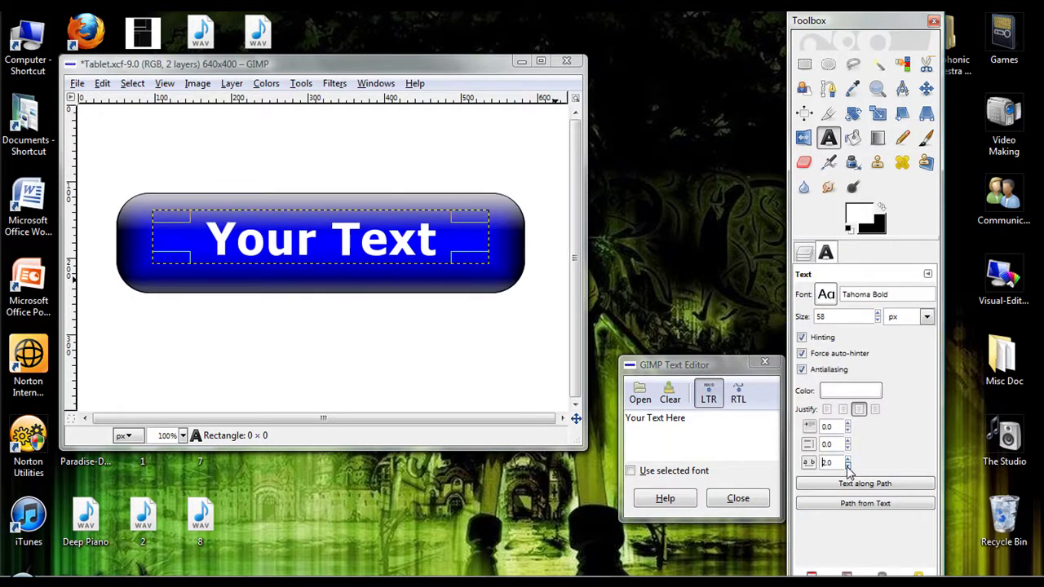
left_click(849, 465)
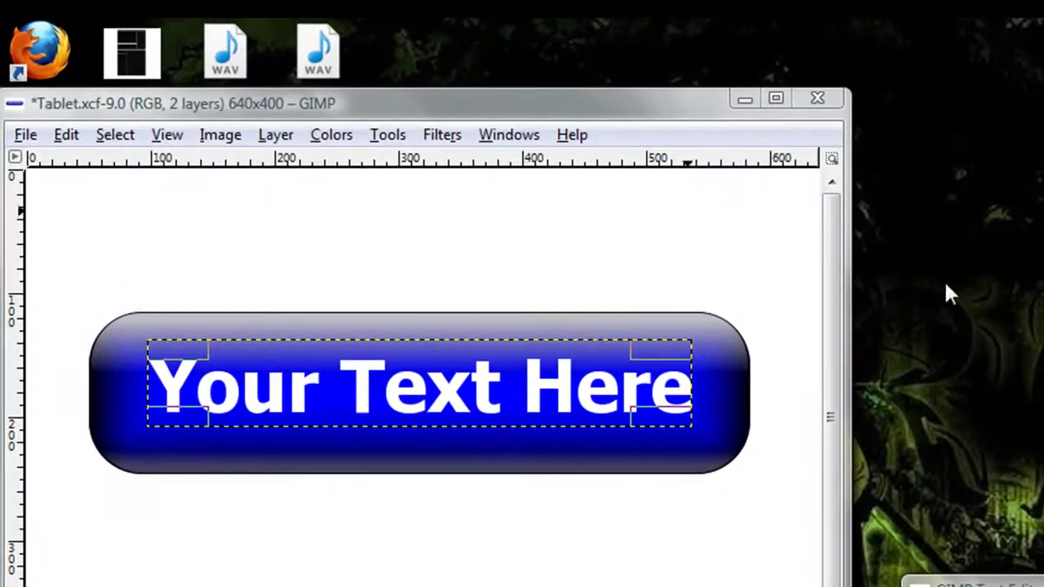
Create a new transparent layer and merge it down into the text layer.
left_click(404, 137)
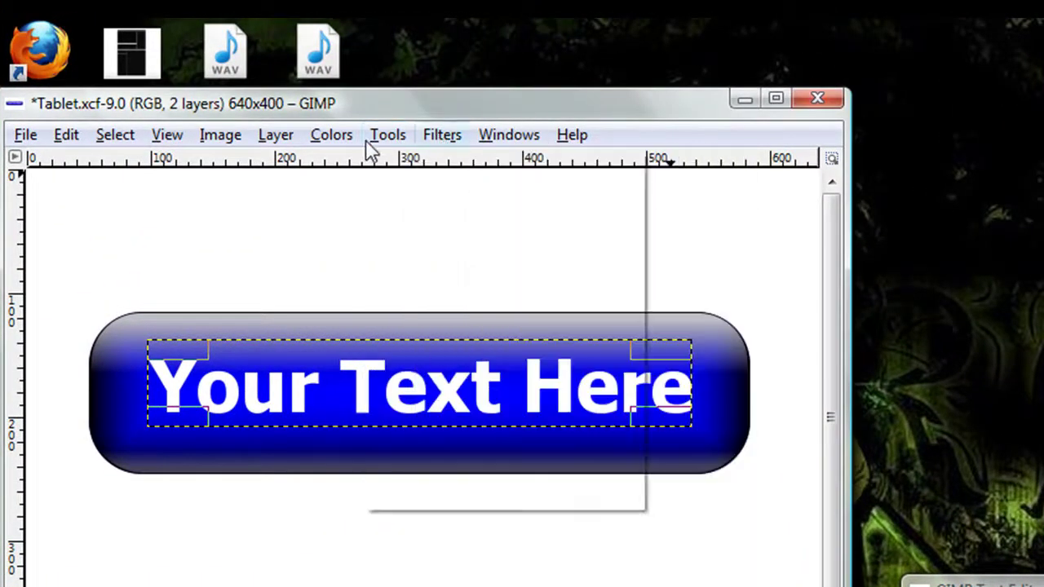
key("Escape")
key("ctrl+shift+n")
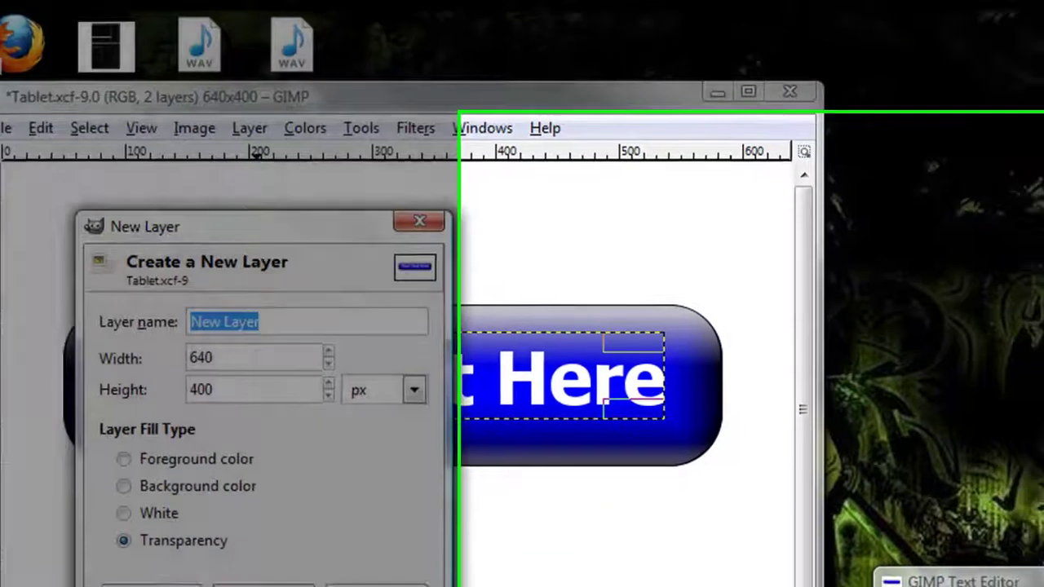
key("Return")
left_click(677, 274)
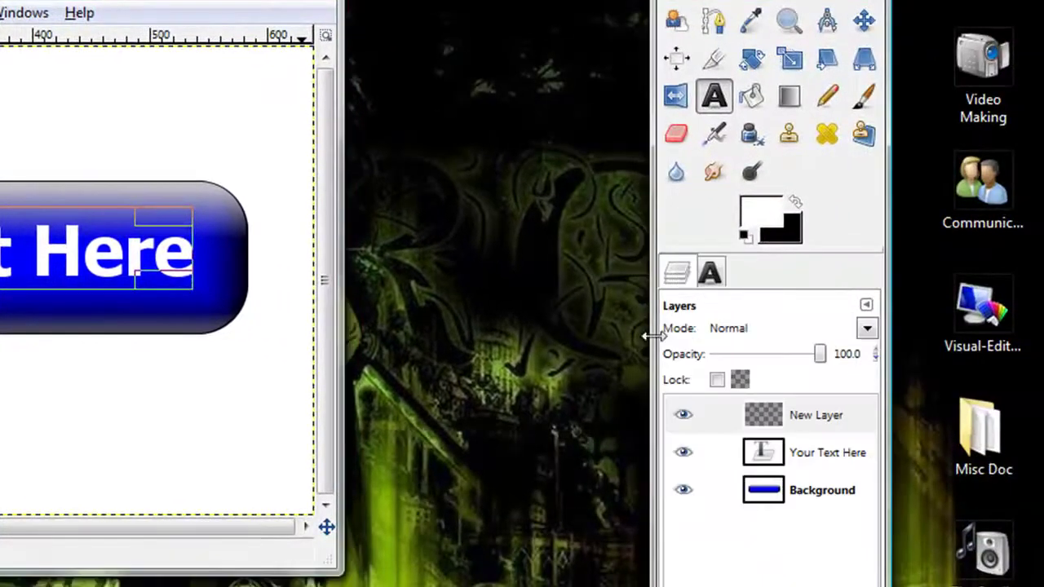
right_click(832, 423)
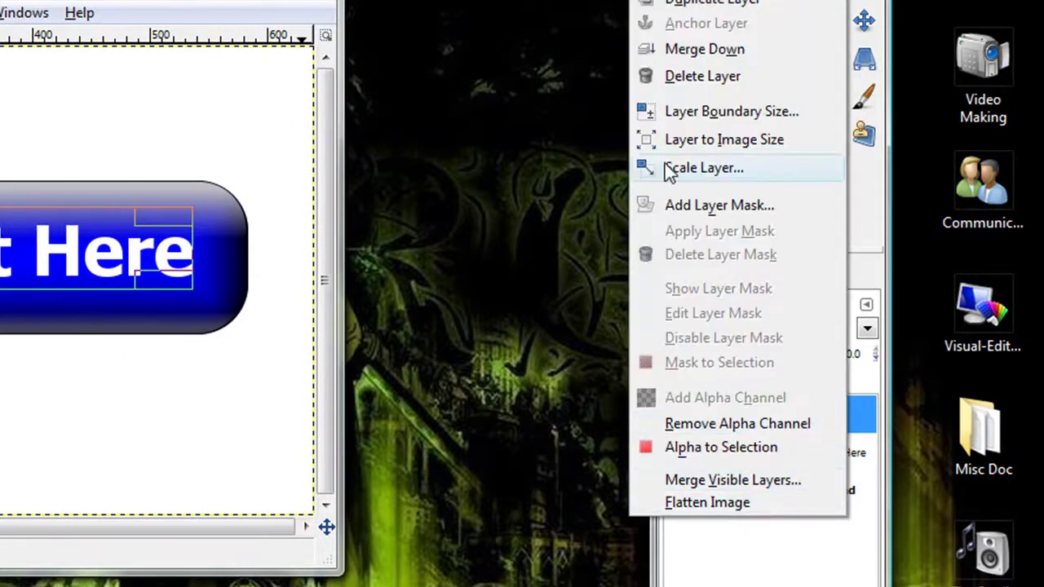
left_click(730, 51)
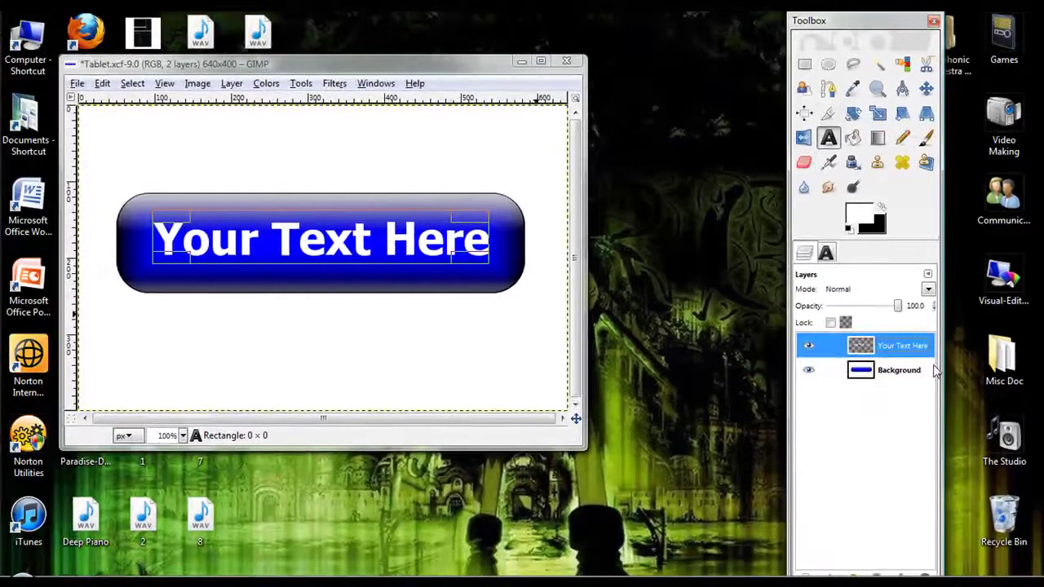
Toggle the background and text layer visibility to check the merged result.
left_click(808, 370)
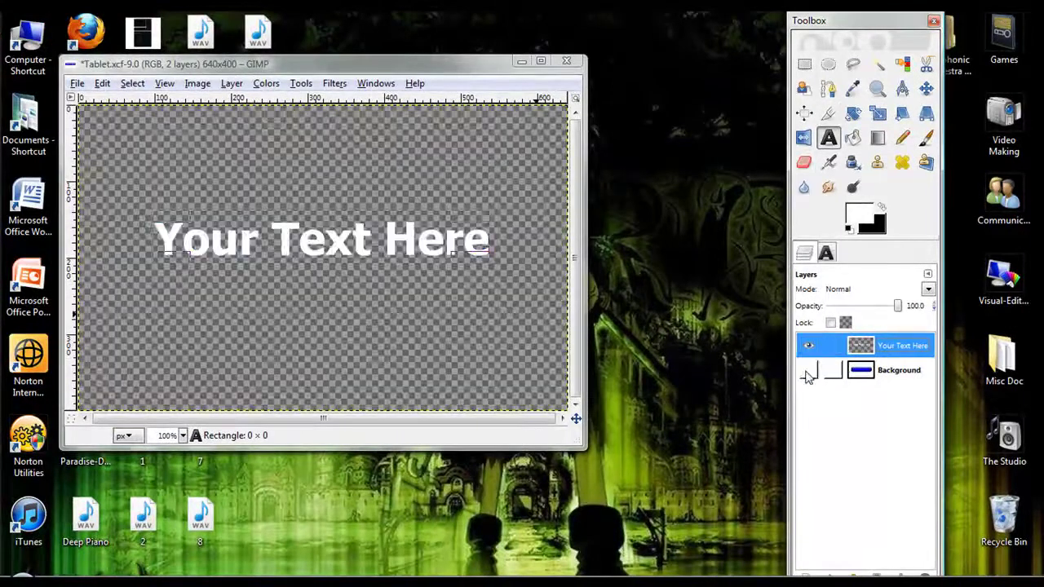
left_click(807, 369)
left_click(807, 347)
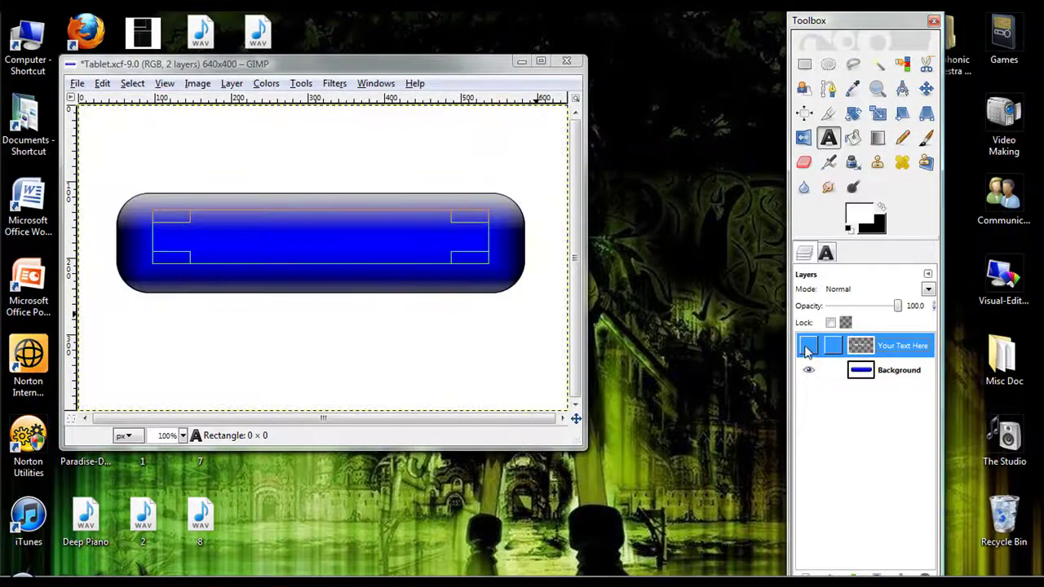
left_click(811, 347)
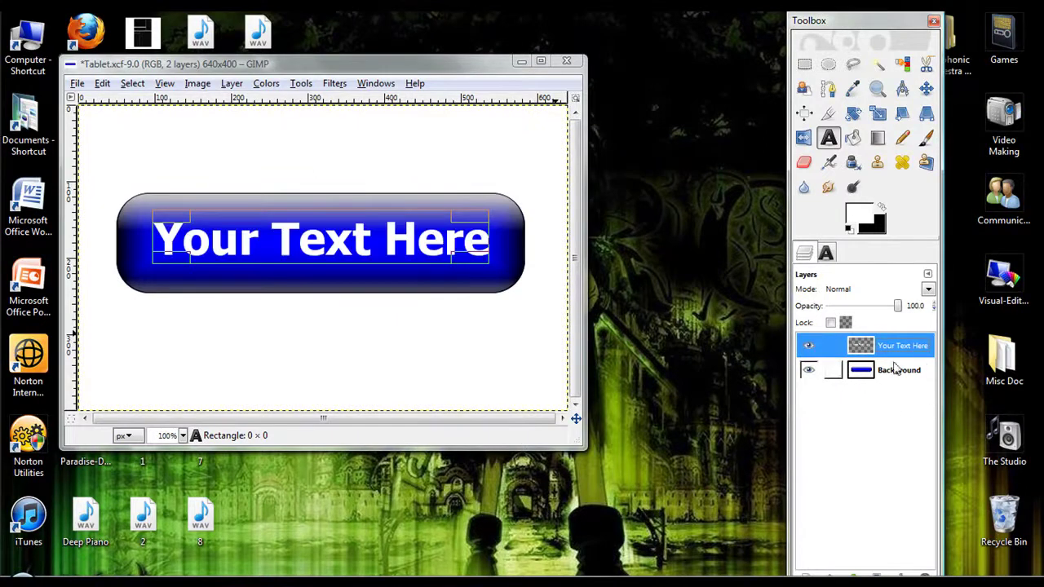
Apply a Drop Shadow to the lettering with offset 2, 2, blur 0 and opacity 60.
double_click(922, 347)
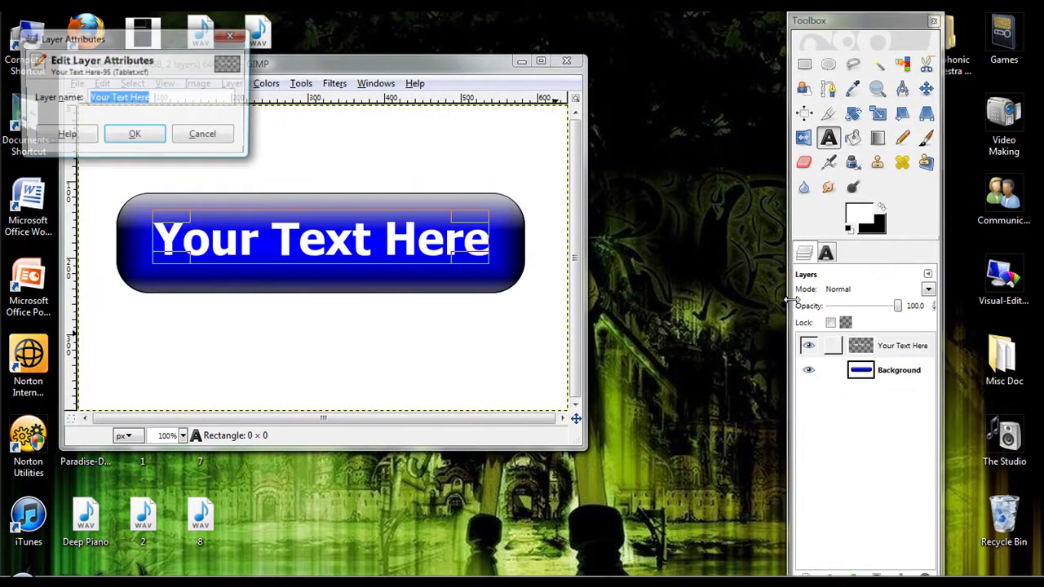
left_click(205, 139)
left_click(333, 87)
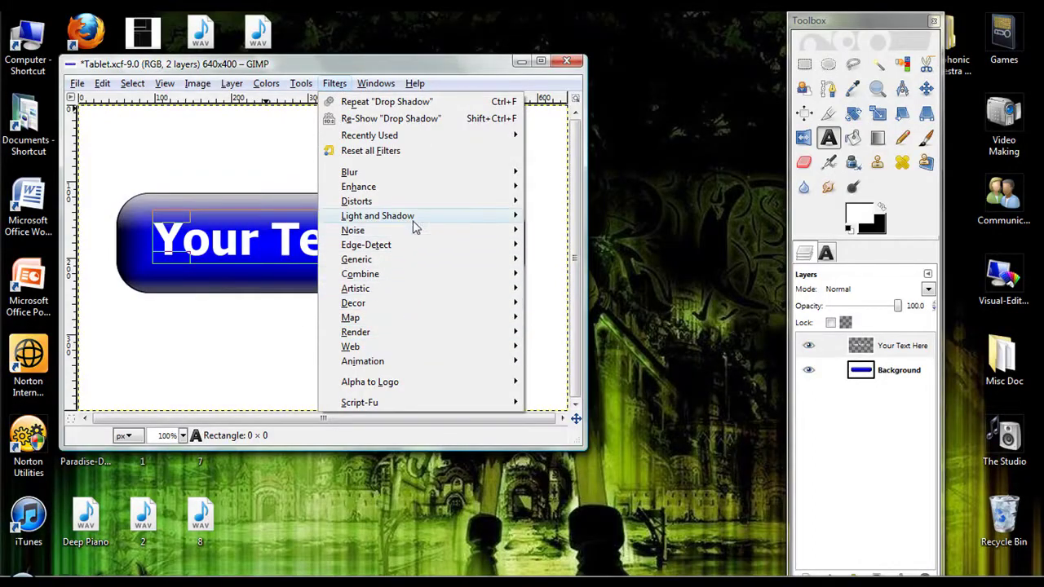
mouse_move(487, 217)
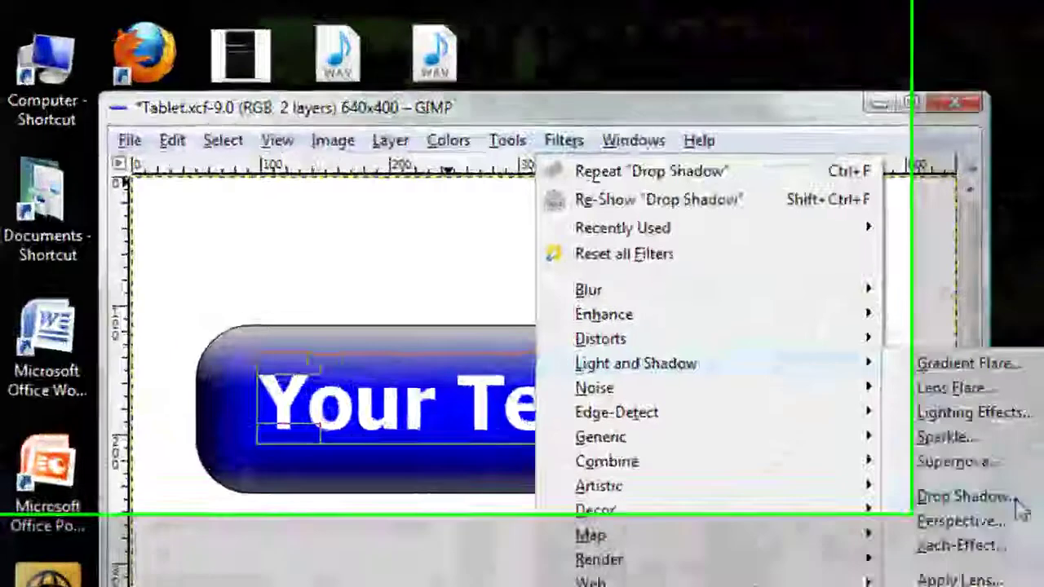
left_click(1019, 504)
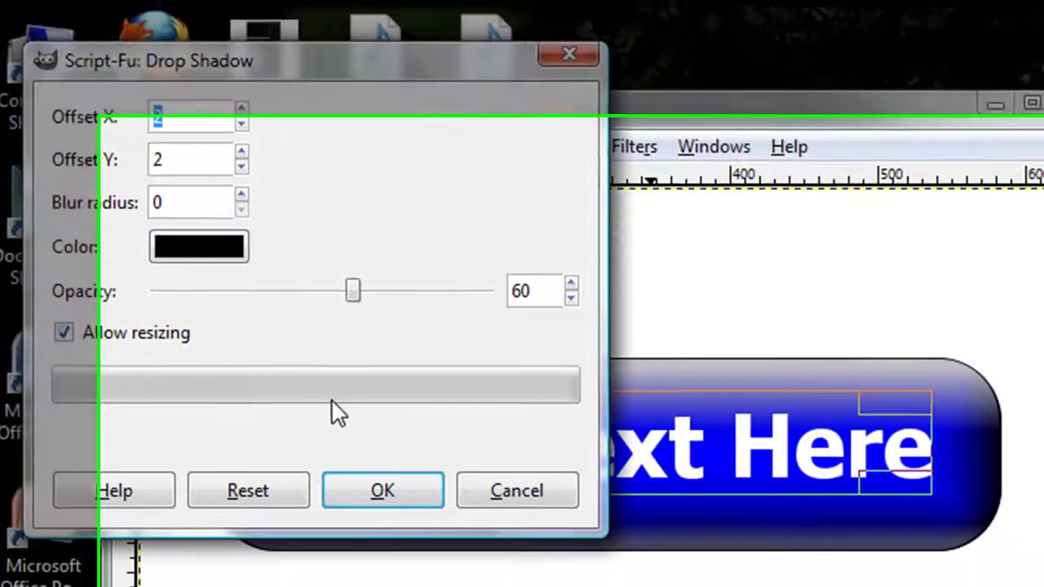
left_click(396, 507)
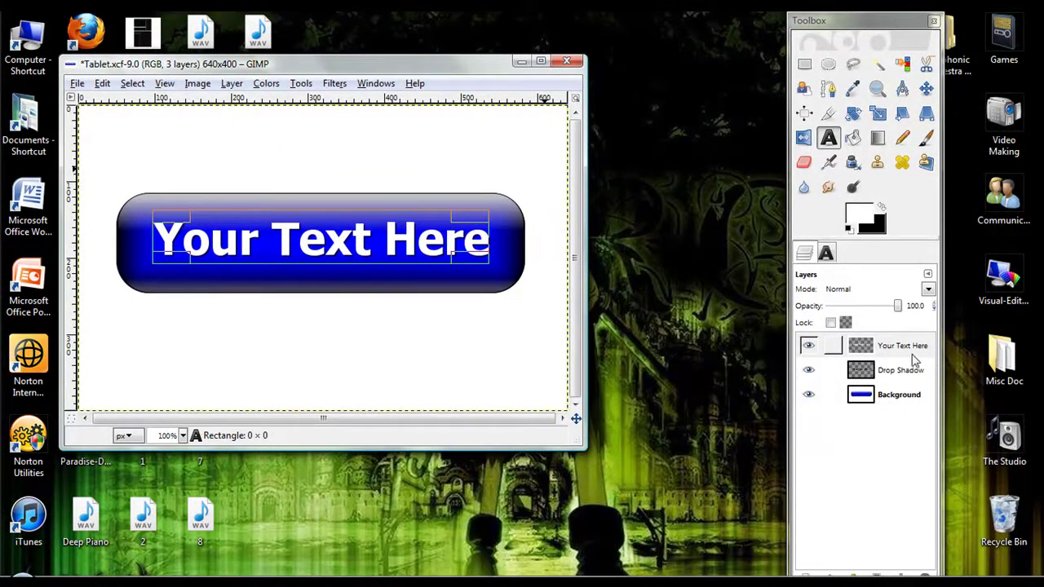
Make a rectangular selection around the whole button.
double_click(918, 349)
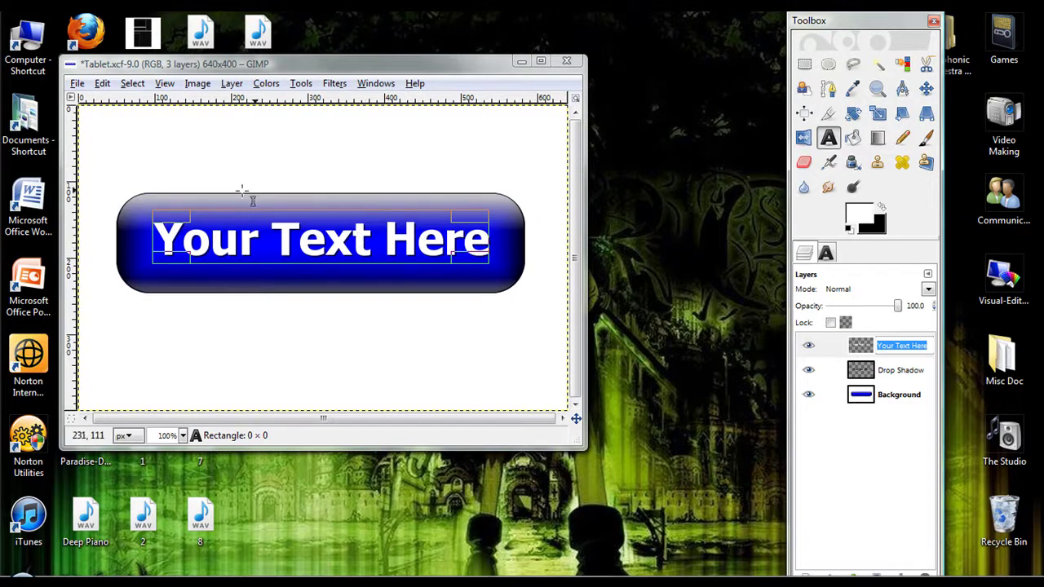
left_click(806, 65)
left_click_drag(122, 177, 536, 292)
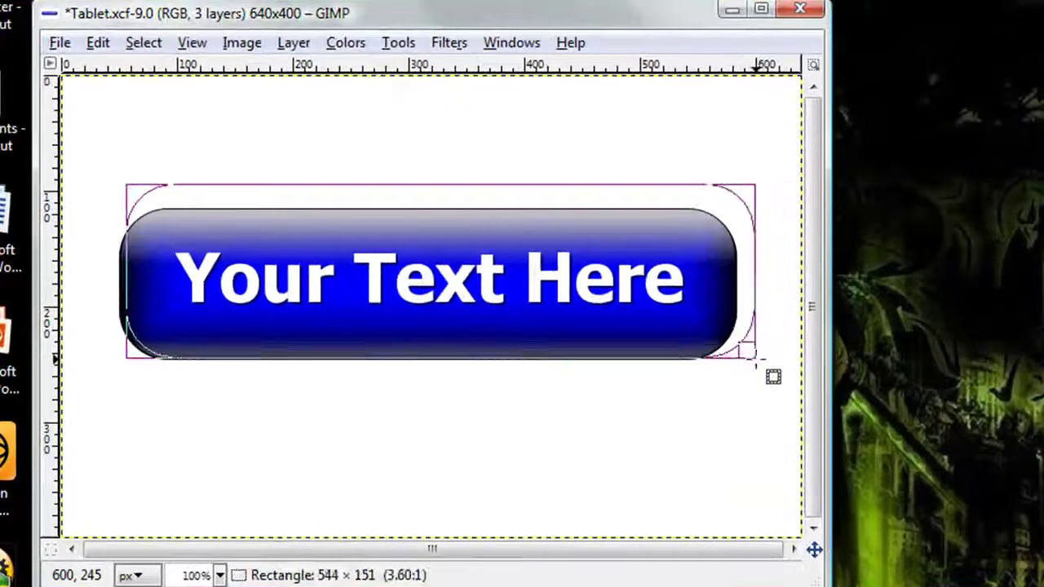
left_click_drag(773, 377, 770, 373)
Cut and paste the lettering, nudge it about 5 pixels down-right, and anchor it.
key("ctrl+x")
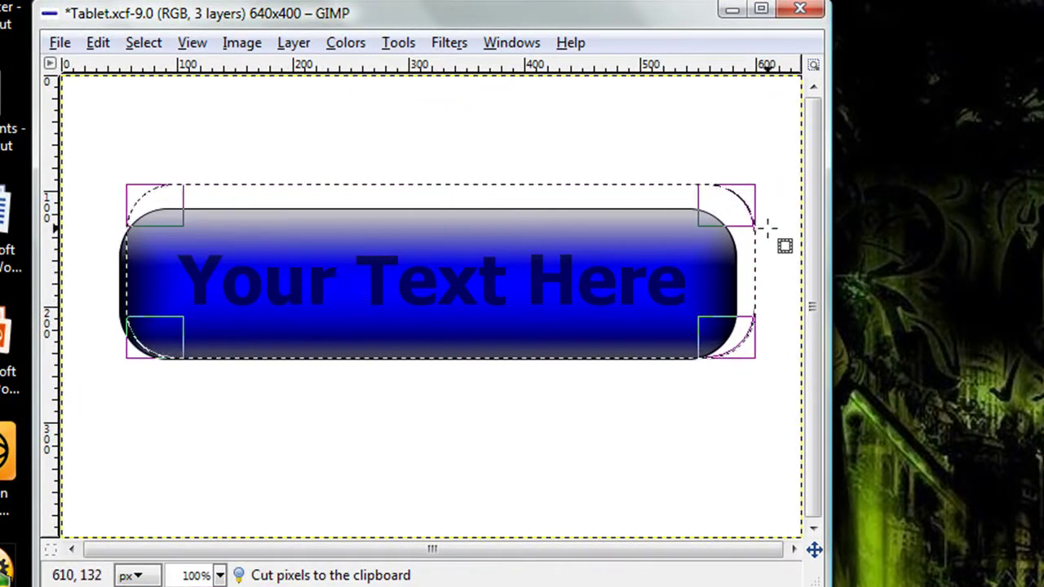
key("ctrl+v")
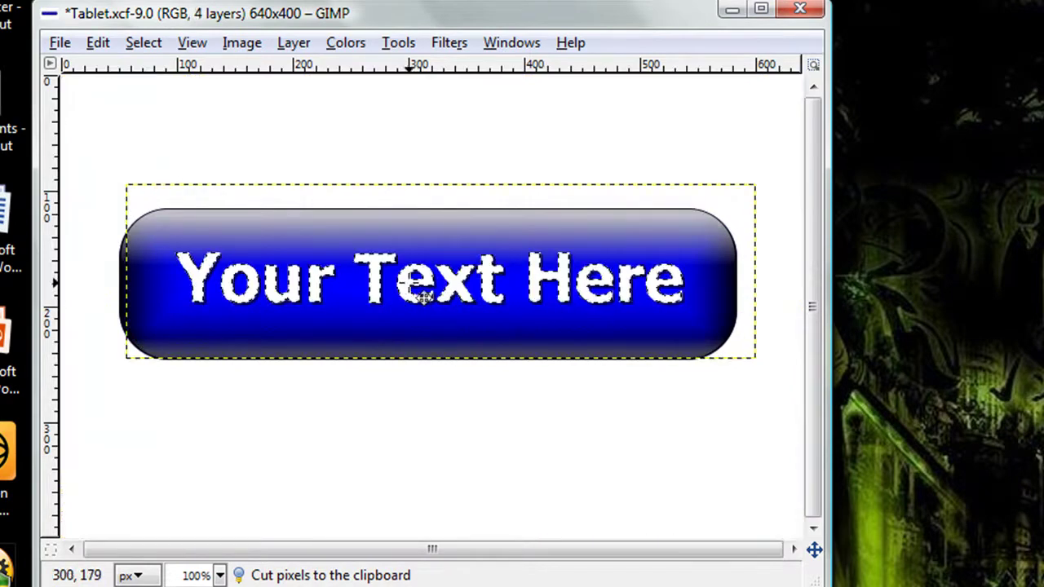
left_click_drag(414, 294, 424, 303)
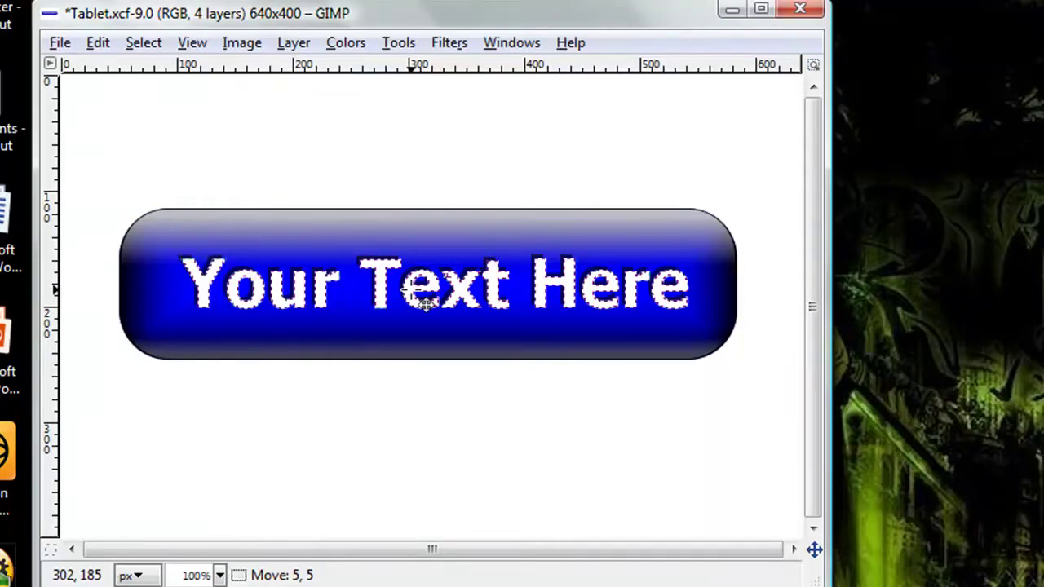
left_click_drag(424, 303, 422, 298)
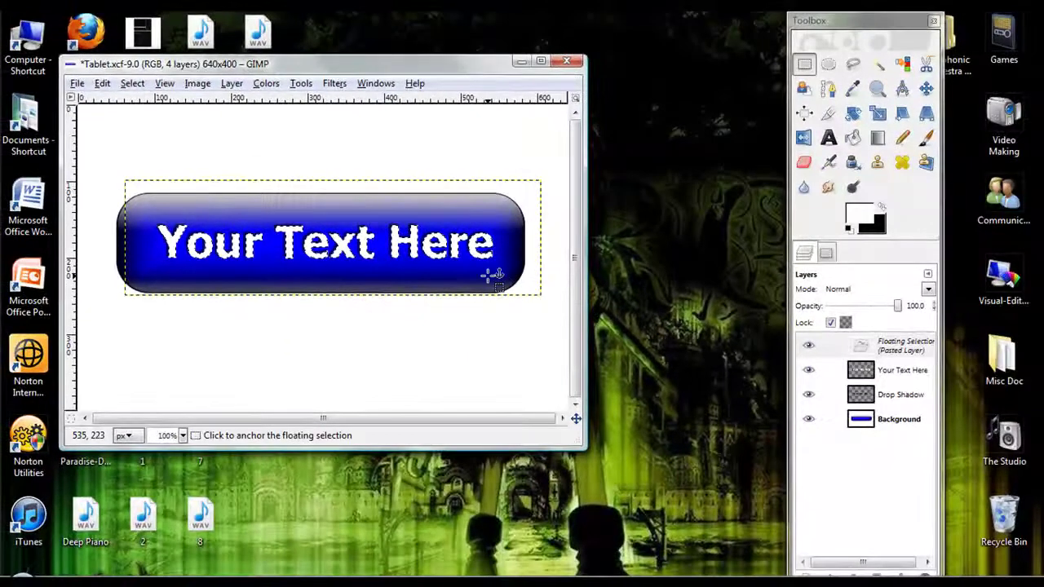
left_click(508, 323)
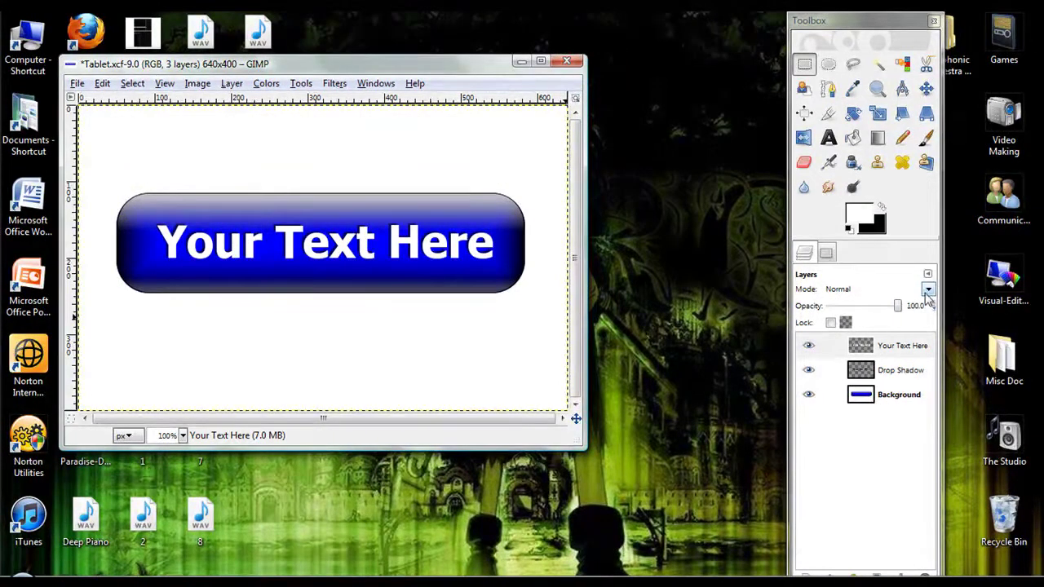
Set the Your Text Here layer's blend mode to Soft light.
left_click(929, 291)
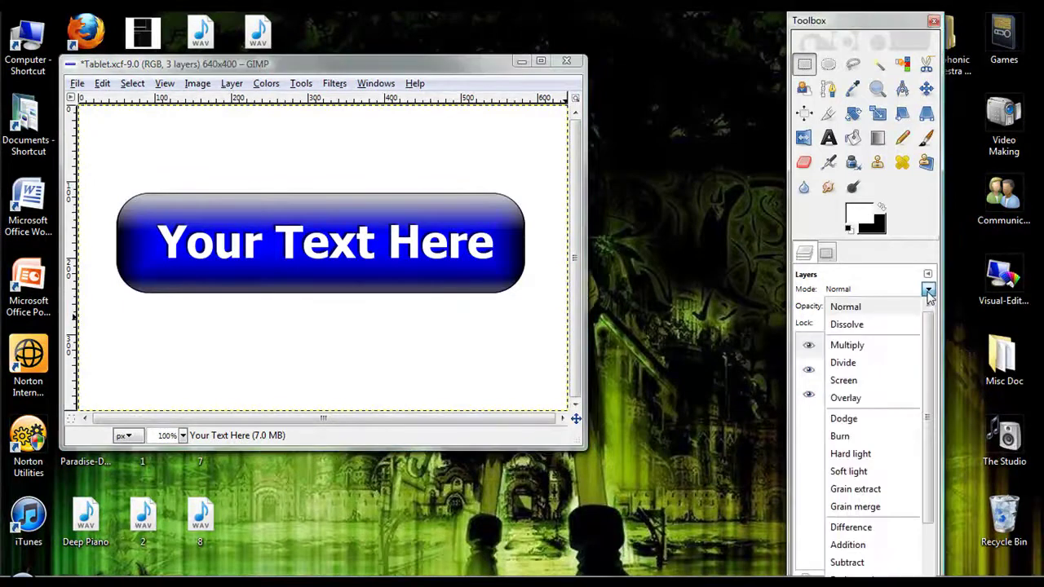
left_click(863, 472)
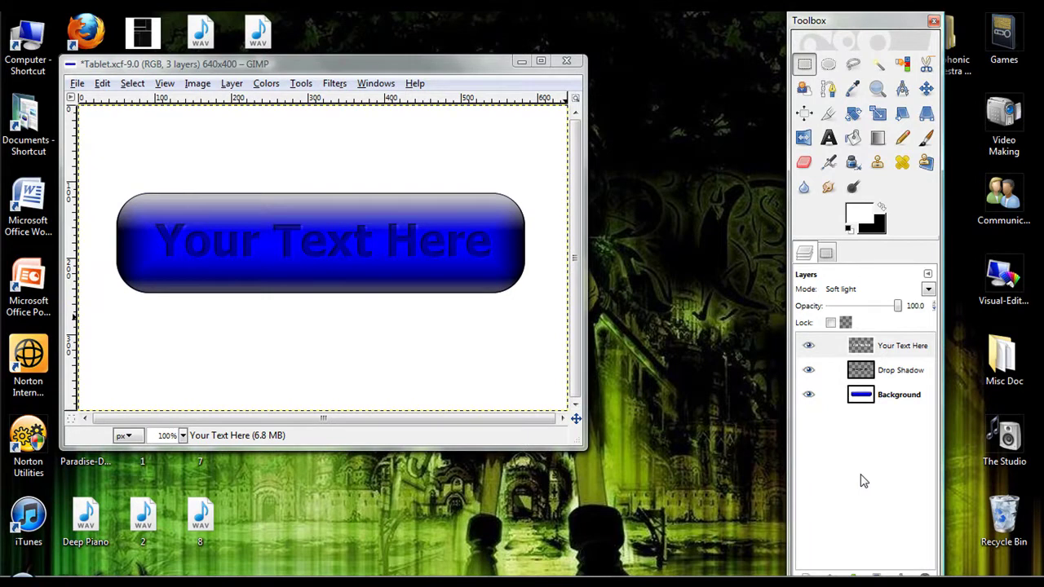
left_click(577, 166)
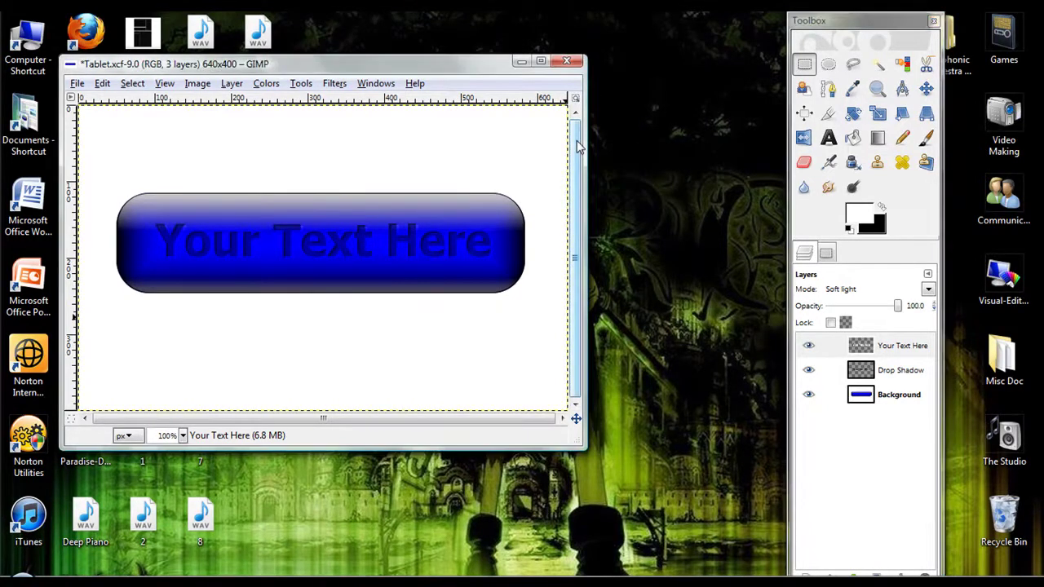